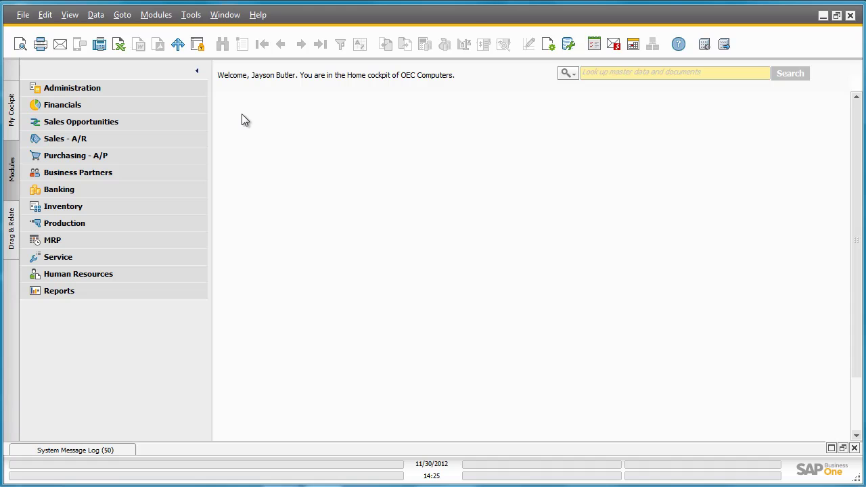
Step: Start a new sales order and choose Parameter Technology as the customer
{"action": "left_click", "coordinate": [180, 140]}
{"action": "left_click", "coordinate": [159, 124]}
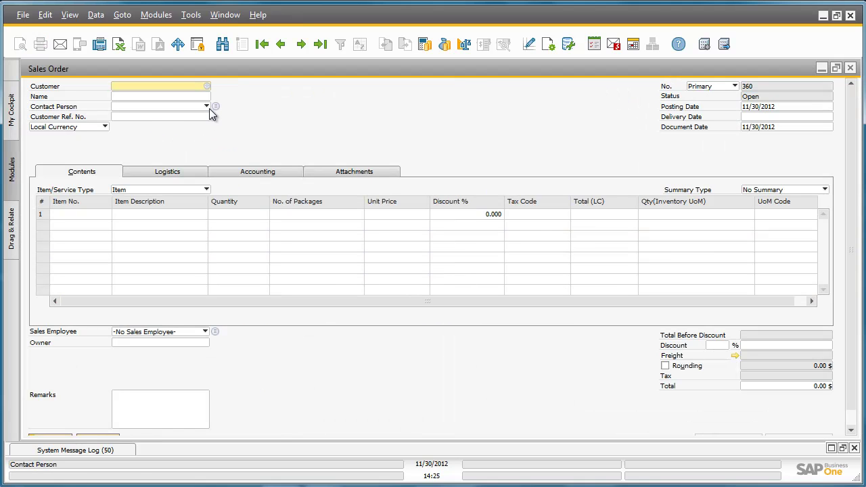
{"action": "left_click", "coordinate": [207, 87]}
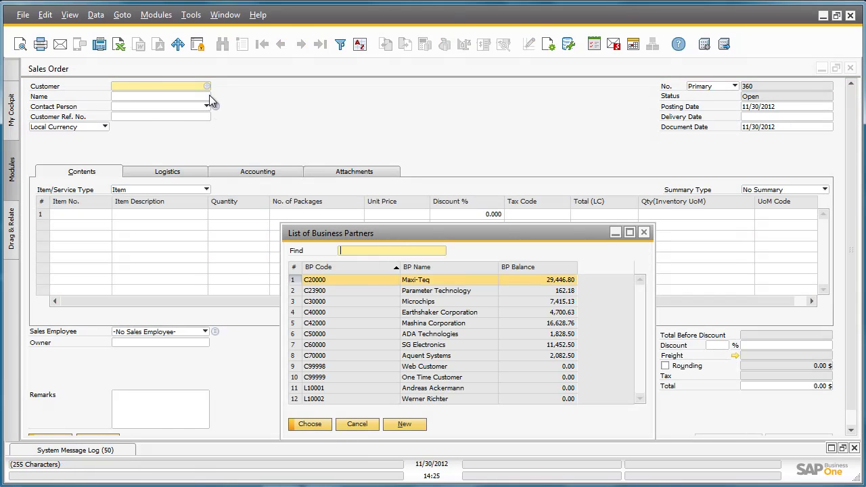
{"action": "double_click", "coordinate": [378, 289]}
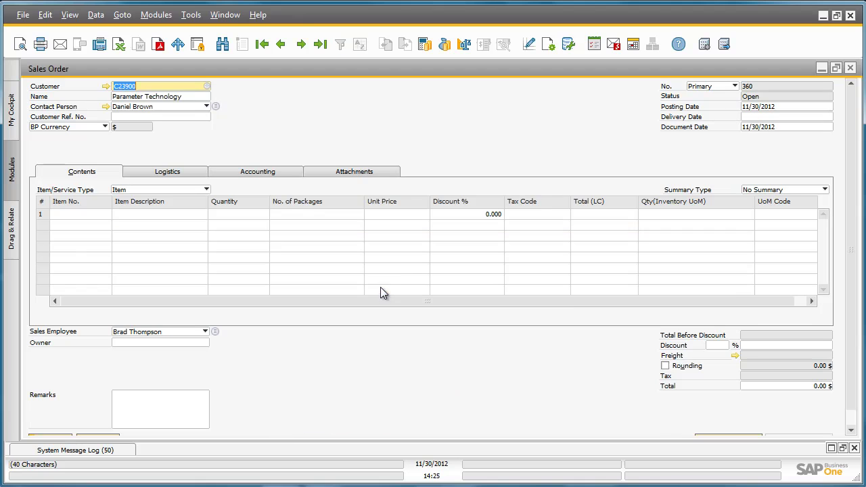
Step: Set the sales order's delivery date to 12/07/2012 using the calendar
{"action": "left_click", "coordinate": [776, 117]}
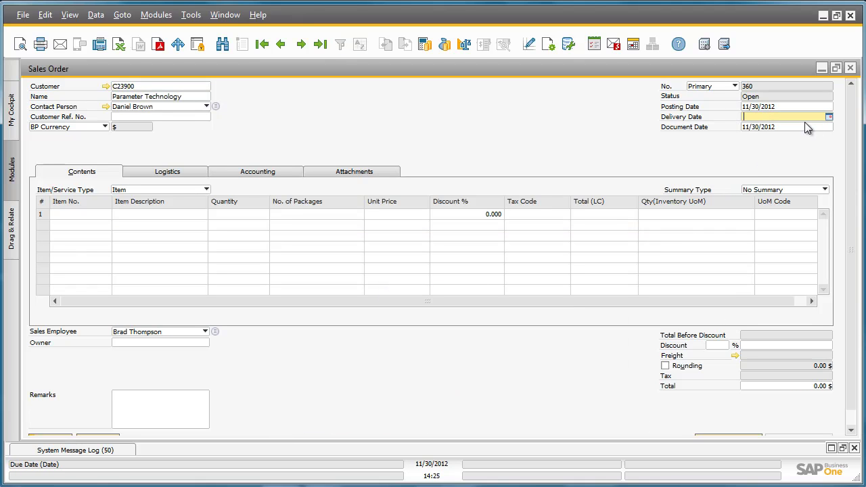
{"action": "left_click", "coordinate": [829, 117]}
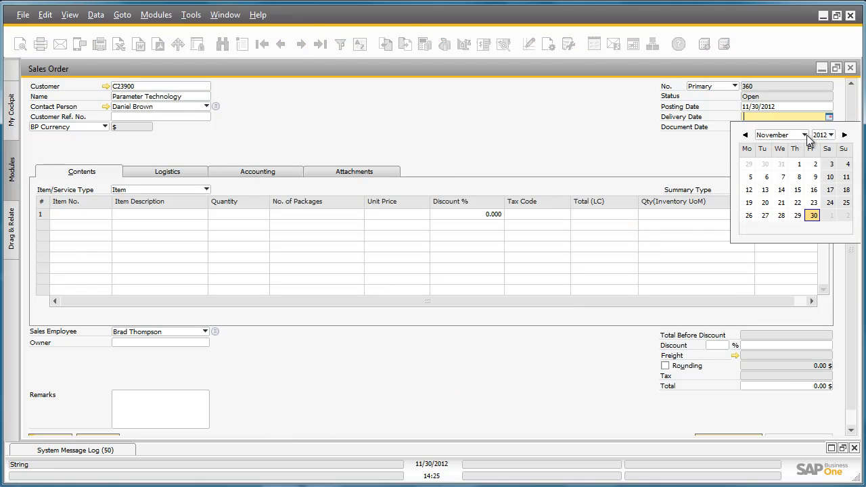
{"action": "left_click", "coordinate": [807, 135]}
{"action": "left_click", "coordinate": [799, 266]}
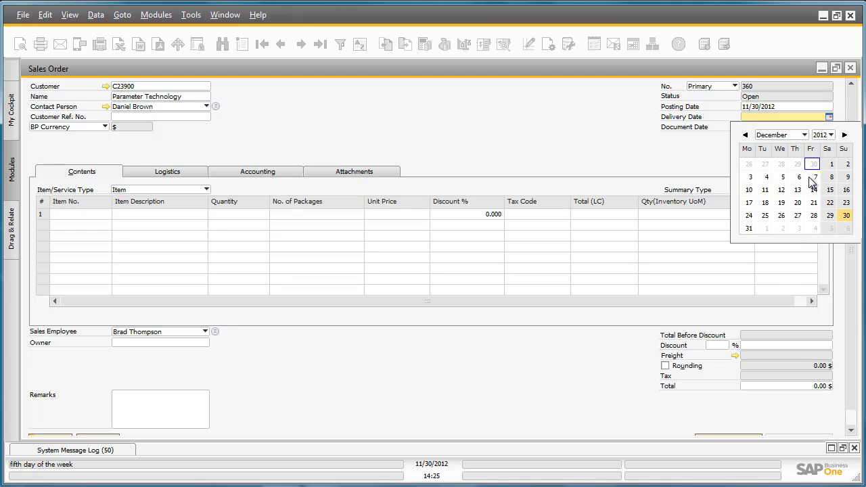
{"action": "left_click", "coordinate": [812, 178]}
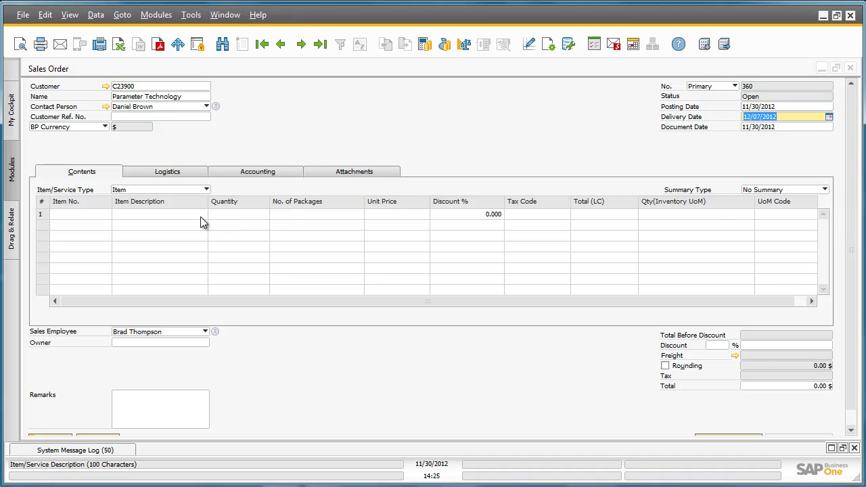
Step: Search the item list by description for "Print" and add Printer Paper A4 White to the first order row
{"action": "left_click", "coordinate": [104, 214]}
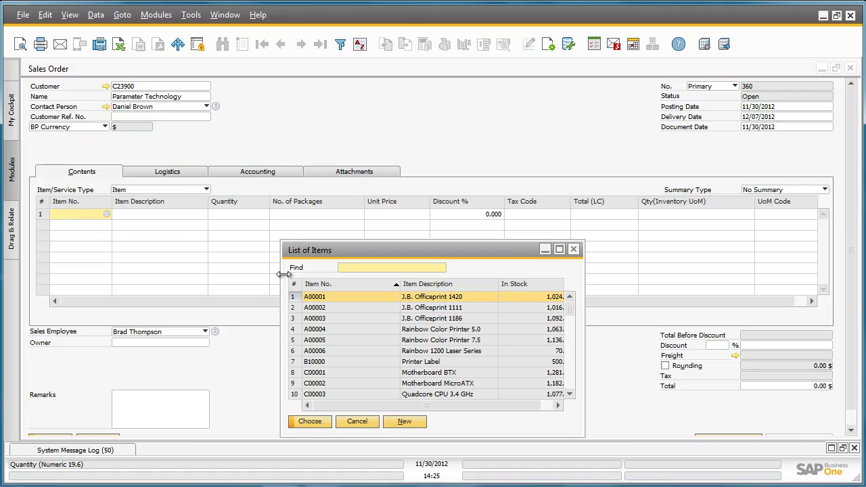
{"action": "left_click", "coordinate": [476, 284]}
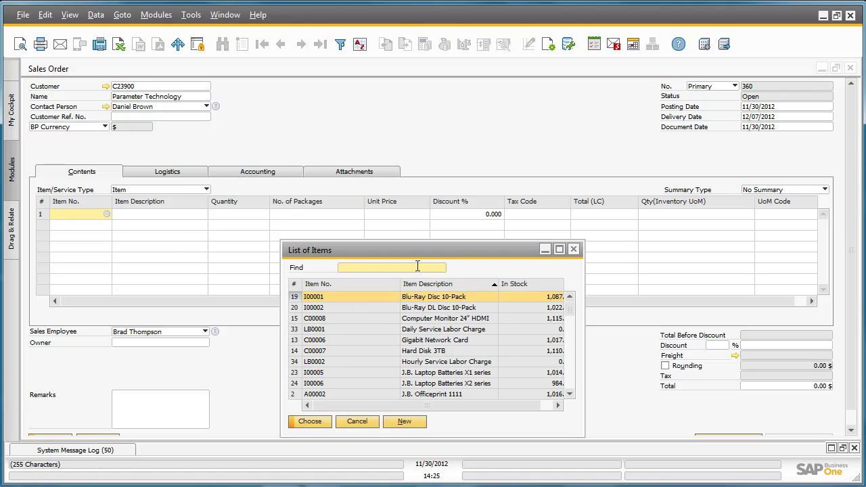
{"action": "type", "text": "Print"}
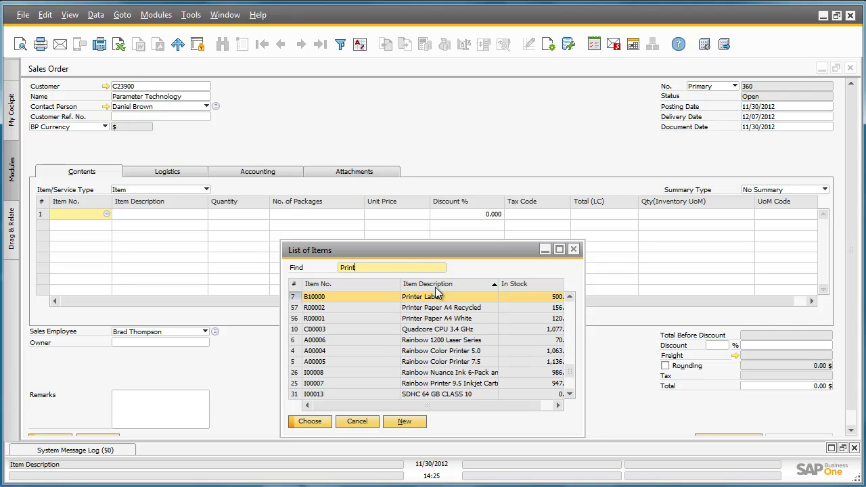
{"action": "left_click", "coordinate": [455, 319]}
{"action": "double_click", "coordinate": [455, 320]}
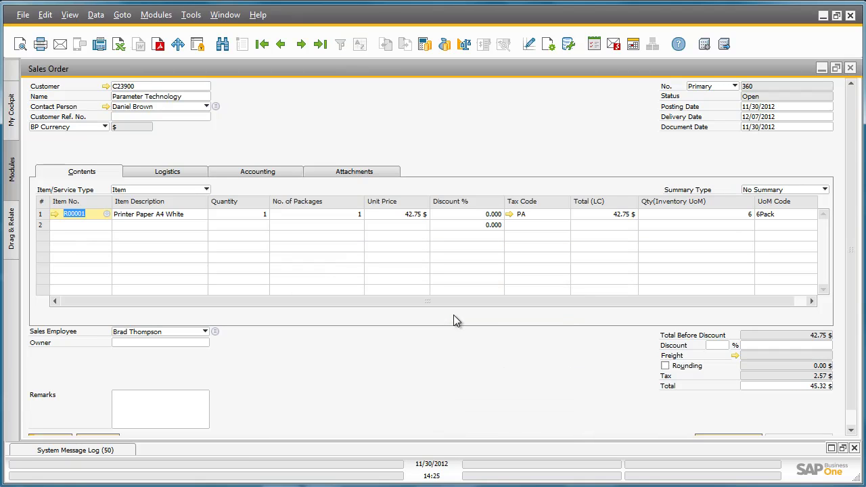
Step: Change the unit of measure code of the Printer Paper A4 White row to Carton
{"action": "left_click", "coordinate": [786, 213]}
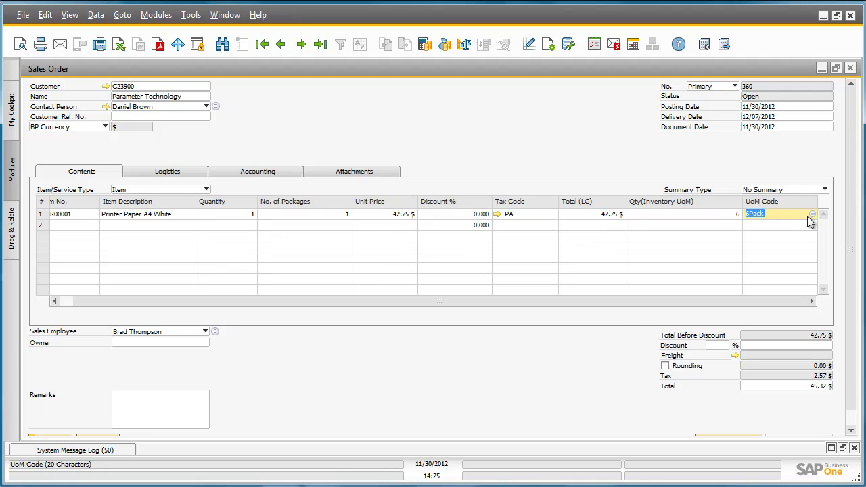
{"action": "left_click", "coordinate": [811, 214]}
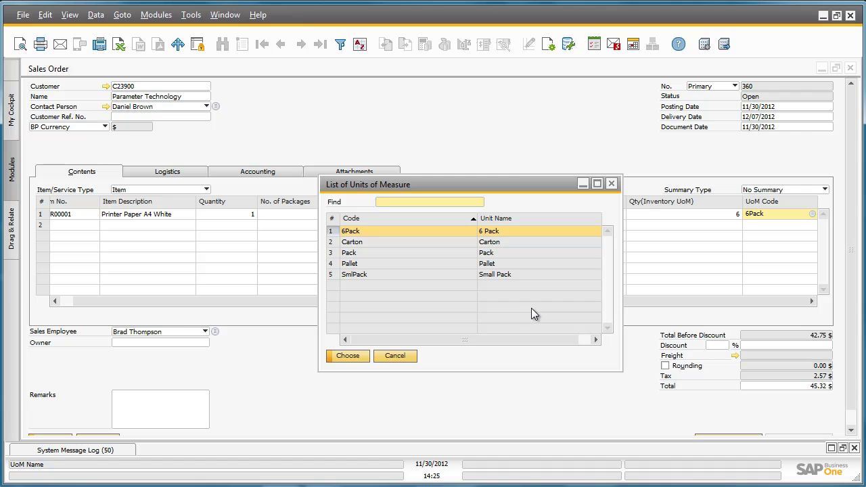
{"action": "double_click", "coordinate": [369, 245]}
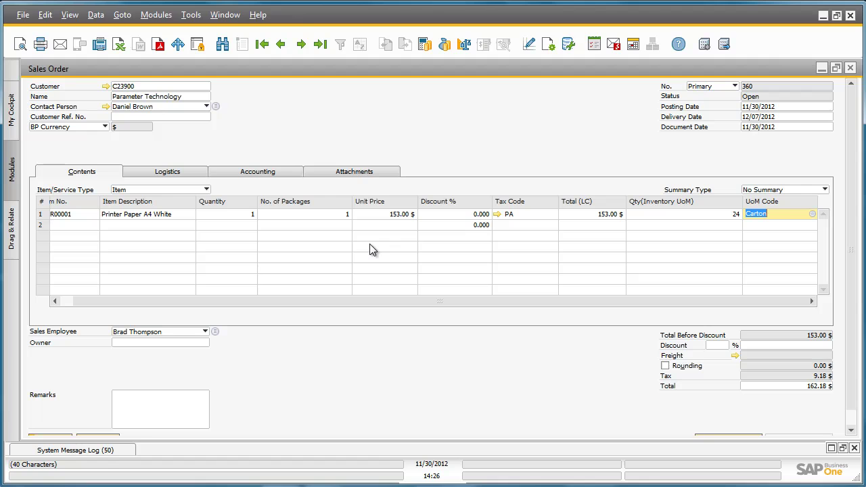
Step: Review the available-to-promise inventory status of the printer paper row and close it
{"action": "right_click", "coordinate": [279, 214]}
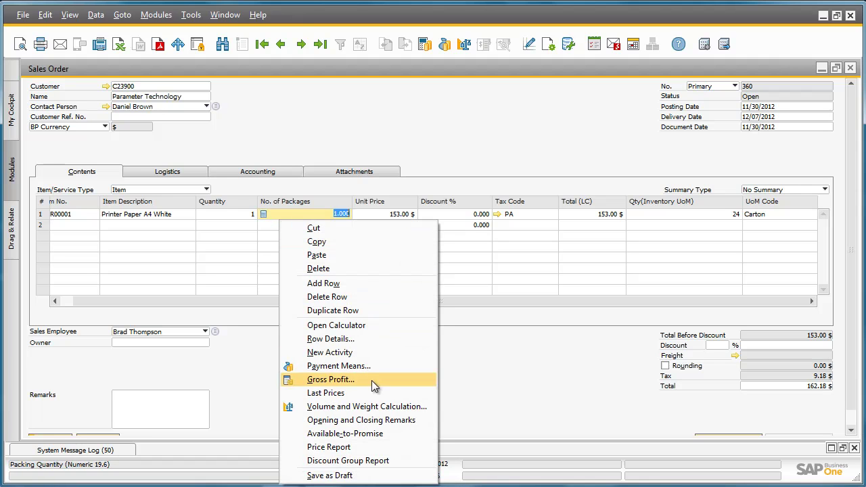
{"action": "left_click", "coordinate": [383, 434]}
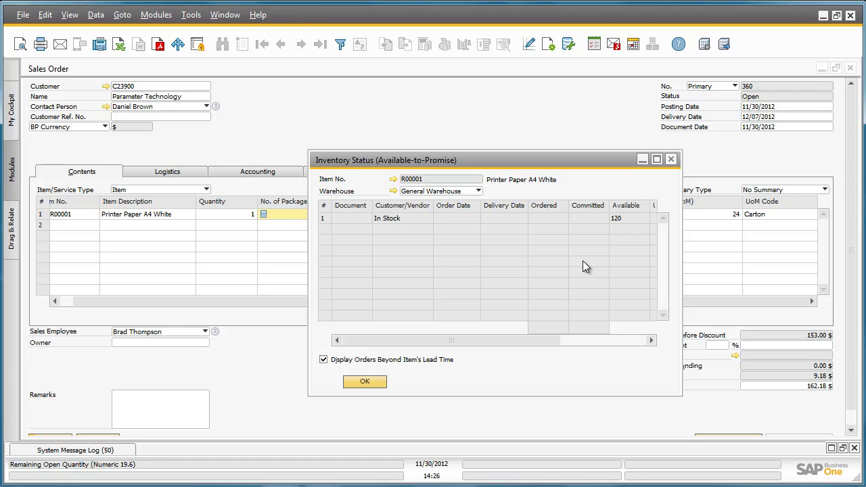
{"action": "left_click", "coordinate": [366, 382]}
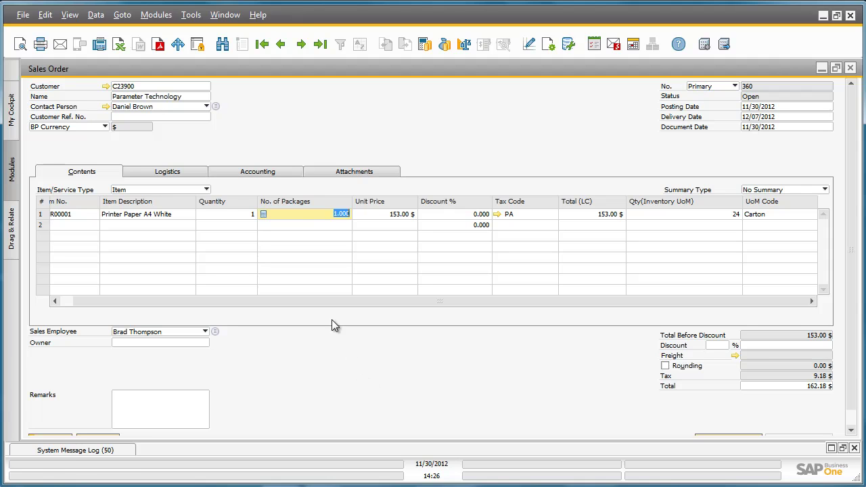
Step: Examine the price report for the printer paper row and the Regular Sales Price UoM prices, and return to the order
{"action": "right_click", "coordinate": [276, 214]}
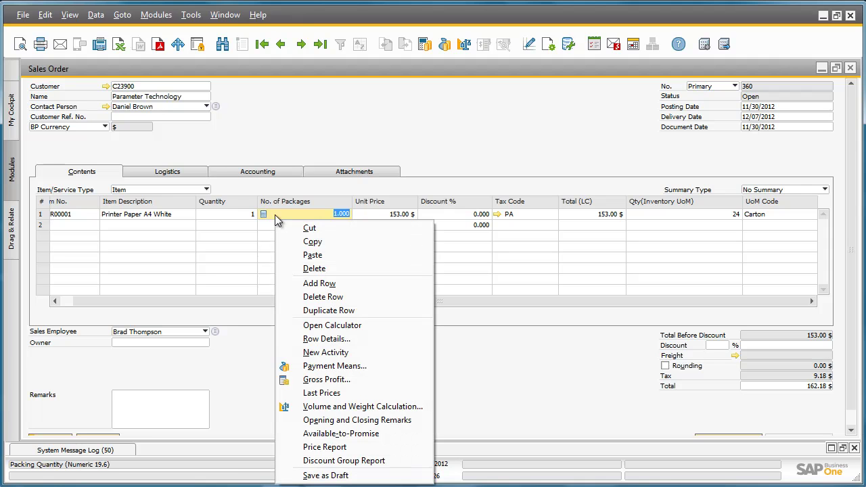
{"action": "left_click", "coordinate": [356, 447]}
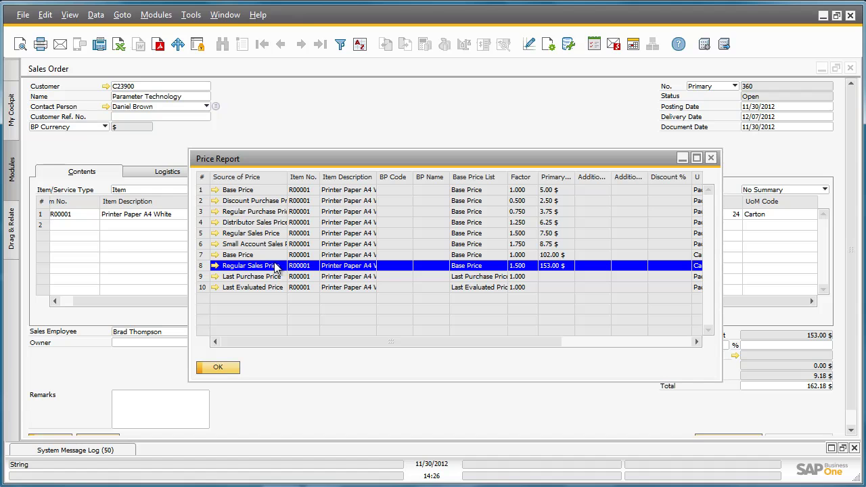
{"action": "left_click", "coordinate": [215, 266]}
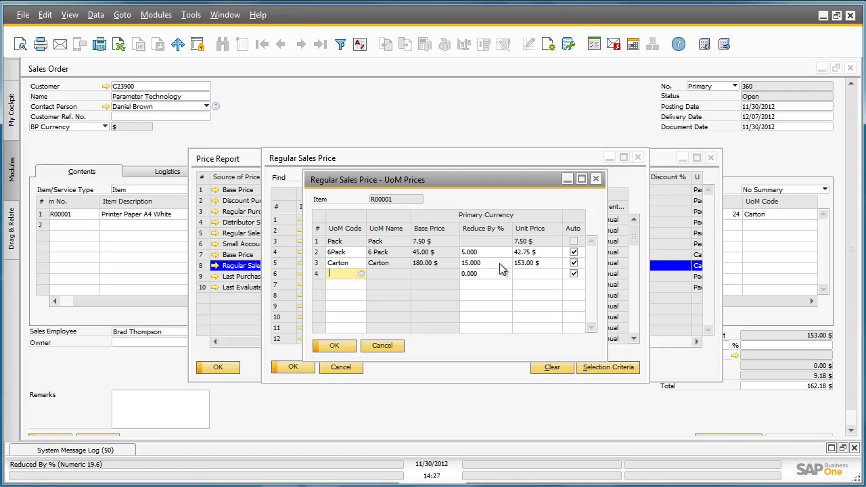
{"action": "left_click", "coordinate": [338, 348]}
{"action": "left_click", "coordinate": [303, 366]}
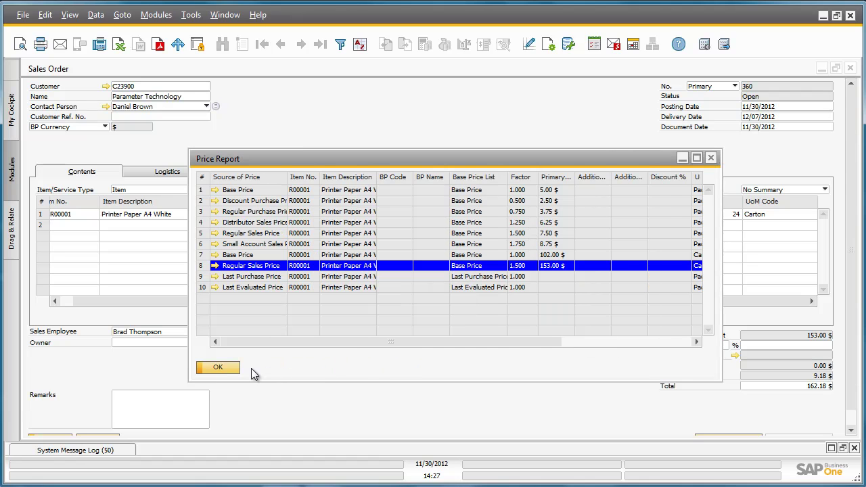
{"action": "left_click", "coordinate": [227, 371]}
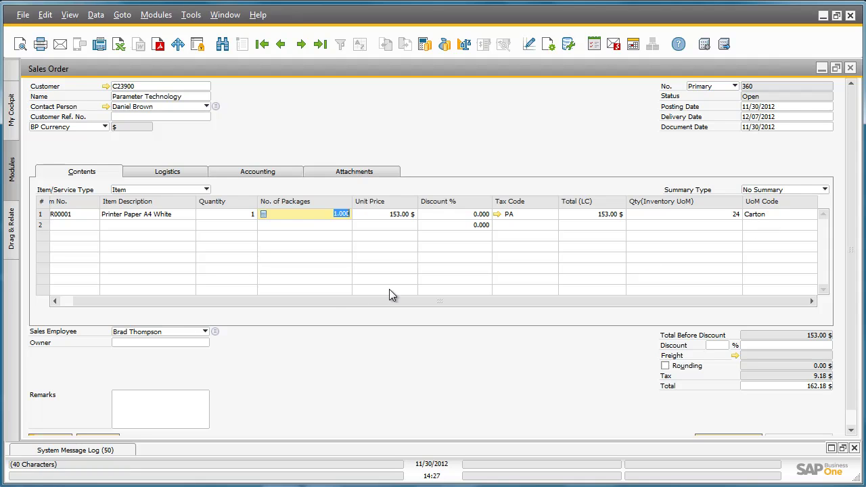
Step: Open the printer paper's item master data and compare the sales UoM and package type settings for Carton and 6Pack
{"action": "left_click_drag", "start_coordinate": [313, 304], "coordinate": [275, 302]}
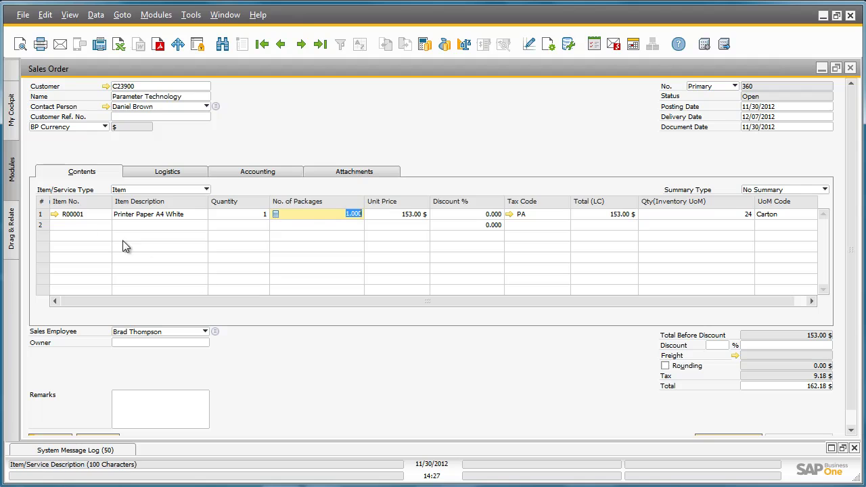
{"action": "left_click", "coordinate": [54, 214]}
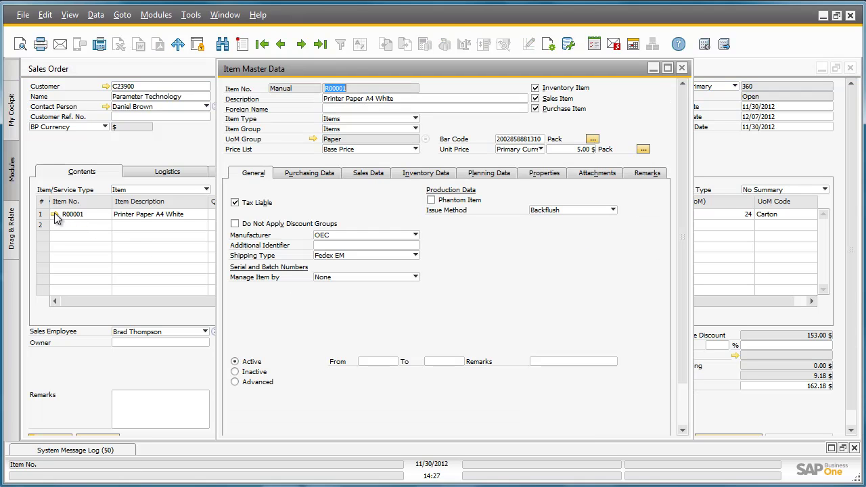
{"action": "left_click", "coordinate": [376, 174]}
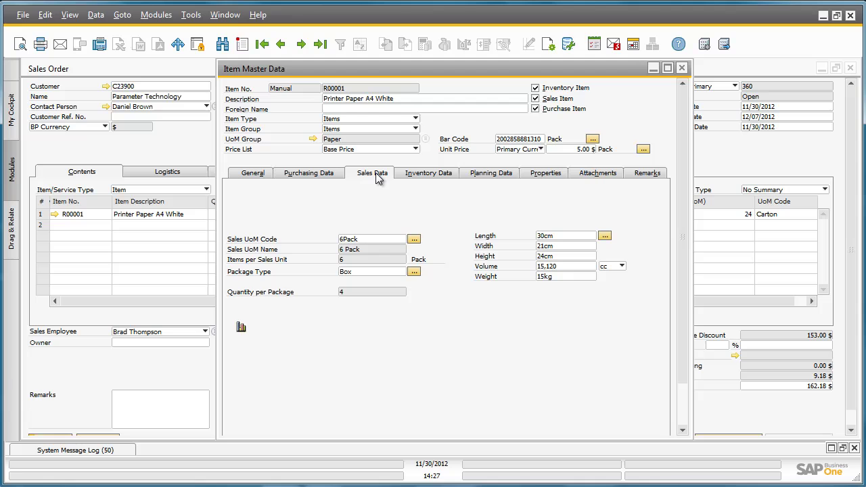
{"action": "left_click", "coordinate": [414, 239]}
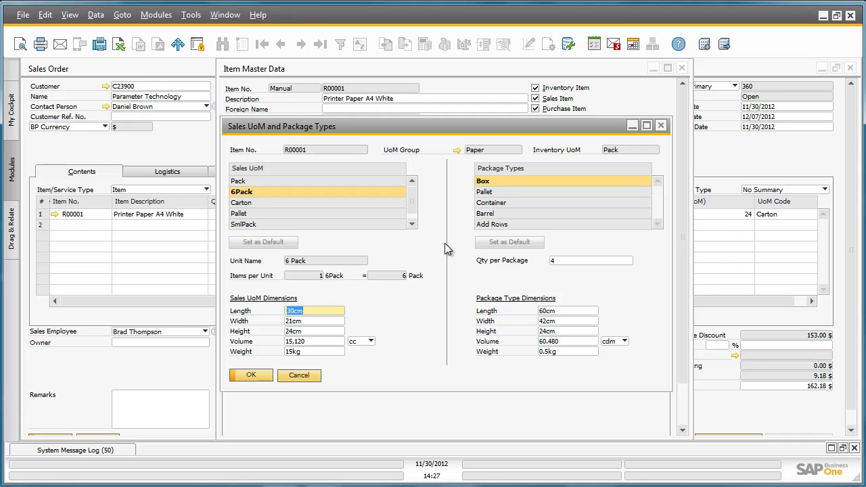
{"action": "left_click", "coordinate": [268, 203]}
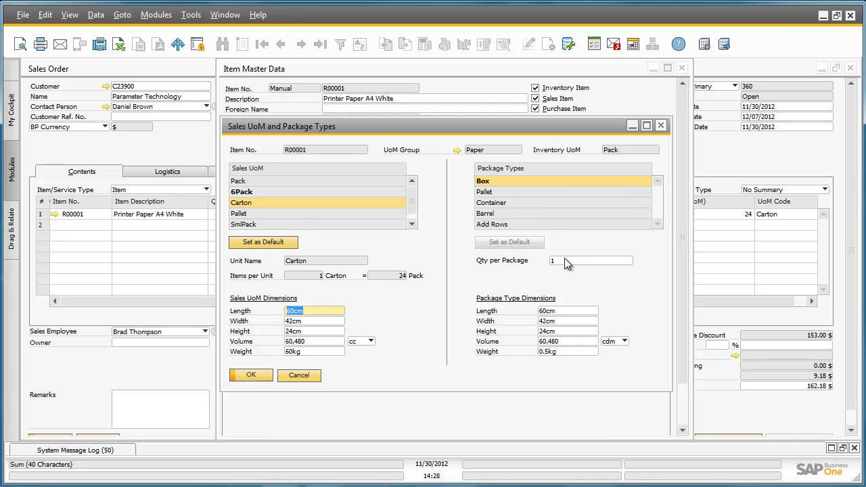
{"action": "left_click", "coordinate": [252, 193]}
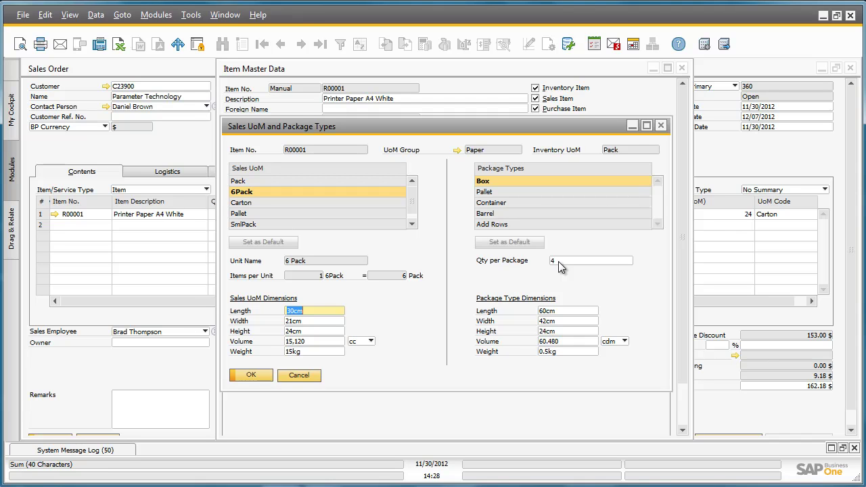
{"action": "left_click", "coordinate": [248, 374]}
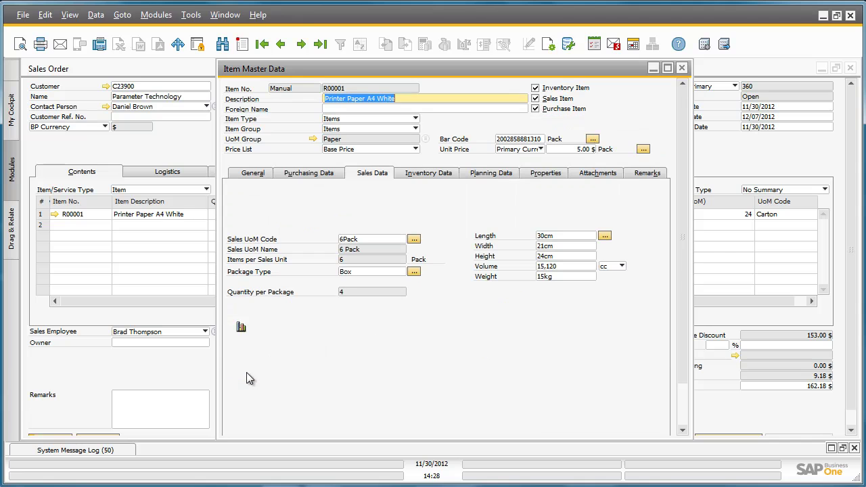
Step: Review the purchasing data in the printer paper's item master data and close the record
{"action": "left_click", "coordinate": [325, 175]}
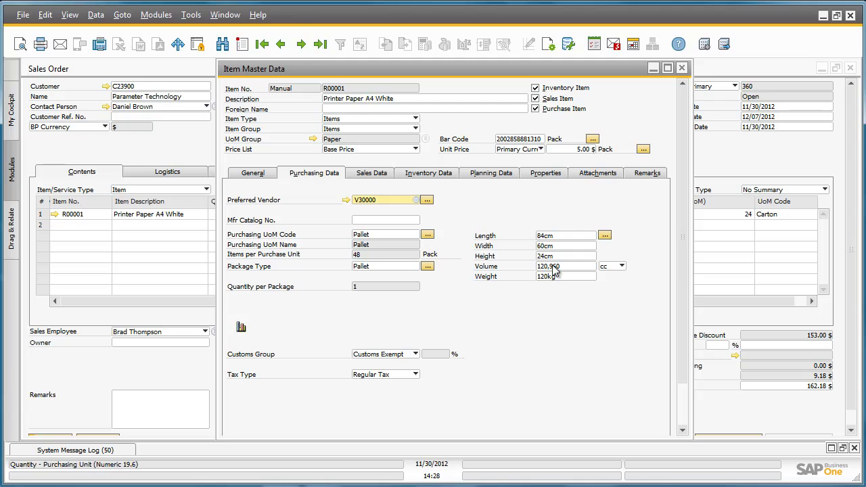
{"action": "left_click_drag", "start_coordinate": [683, 274], "coordinate": [680, 320]}
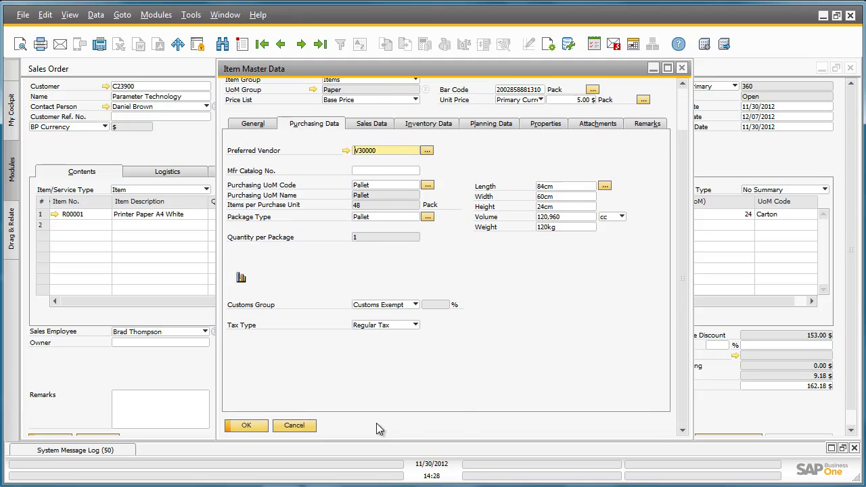
{"action": "left_click", "coordinate": [248, 425]}
Step: Add the sales order and reopen it as the last saved record
{"action": "scroll", "coordinate": [181, 423], "scroll_direction": "down", "scroll_amount": 1}
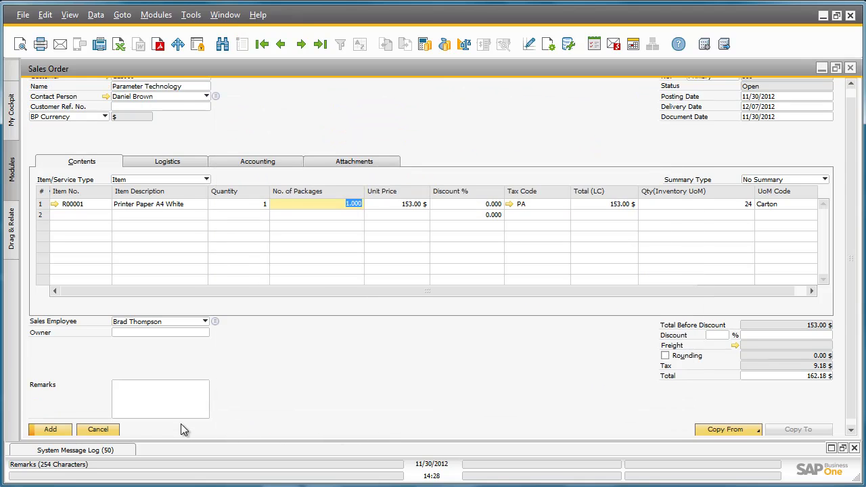
{"action": "left_click", "coordinate": [58, 423]}
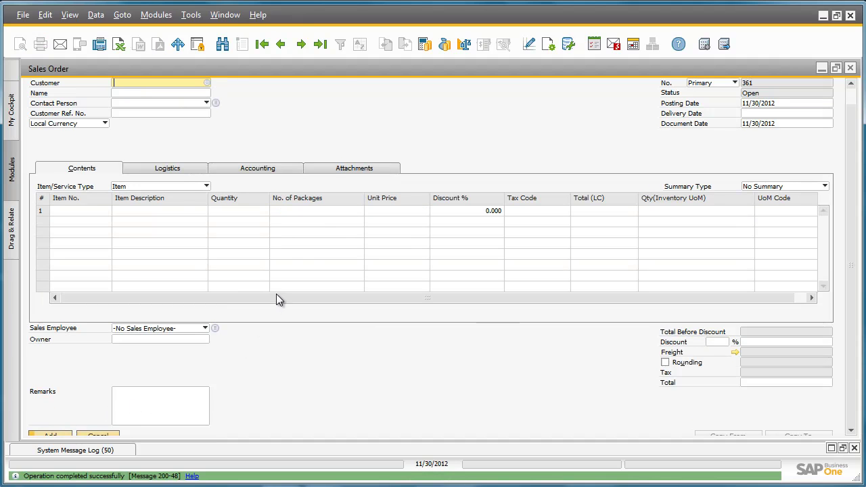
{"action": "left_click", "coordinate": [321, 45]}
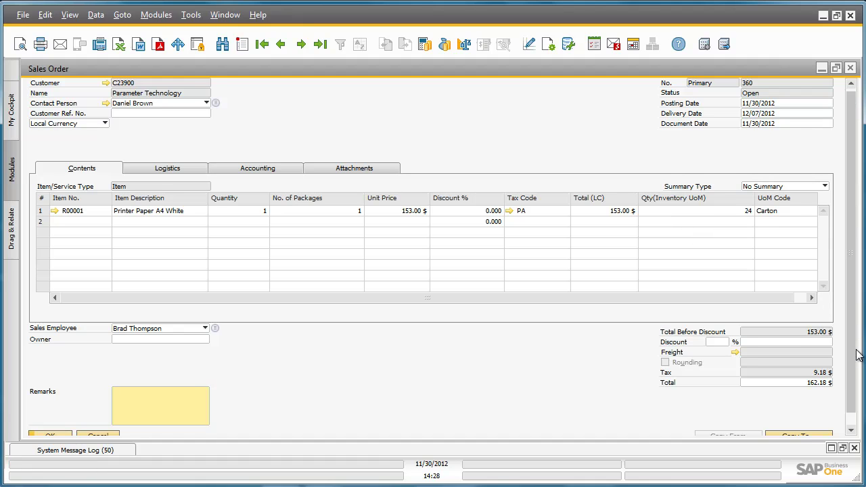
{"action": "left_click", "coordinate": [851, 431]}
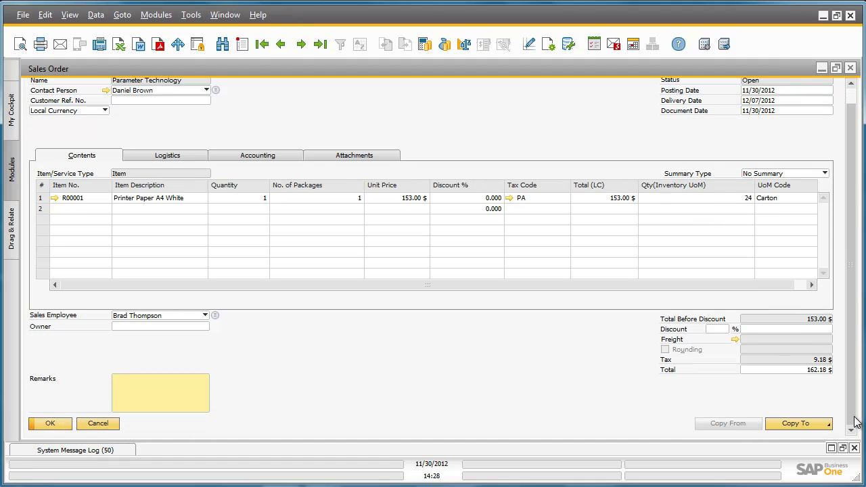
Step: Copy the sales order to a new delivery
{"action": "left_click", "coordinate": [813, 424]}
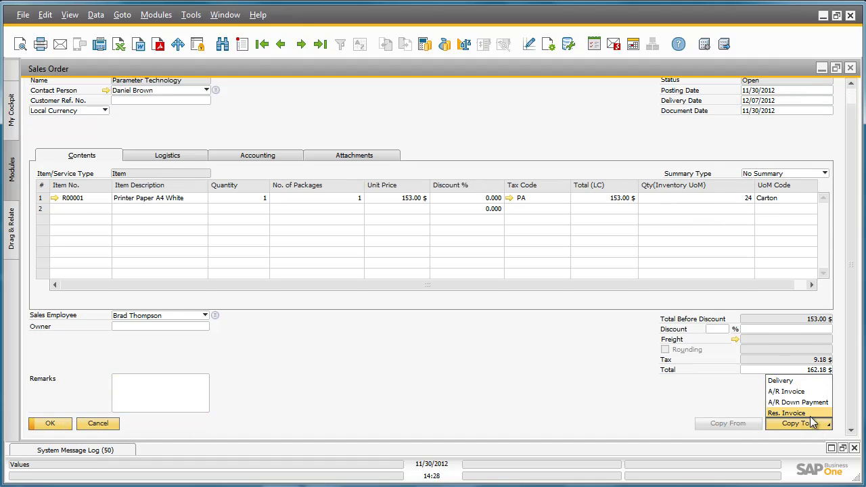
{"action": "left_click", "coordinate": [789, 382]}
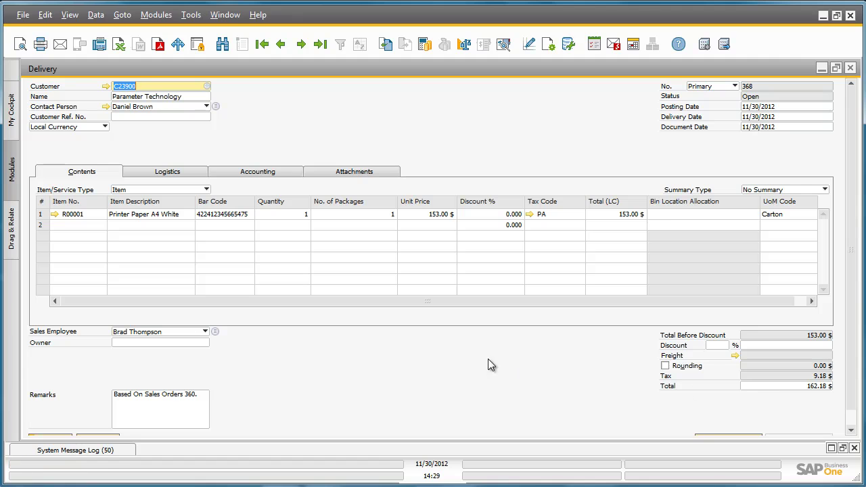
{"action": "left_click", "coordinate": [210, 225]}
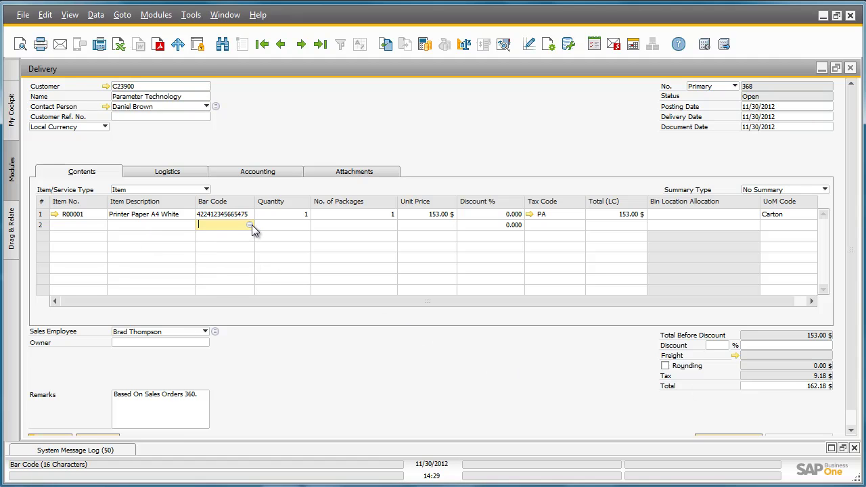
{"action": "left_click", "coordinate": [249, 225]}
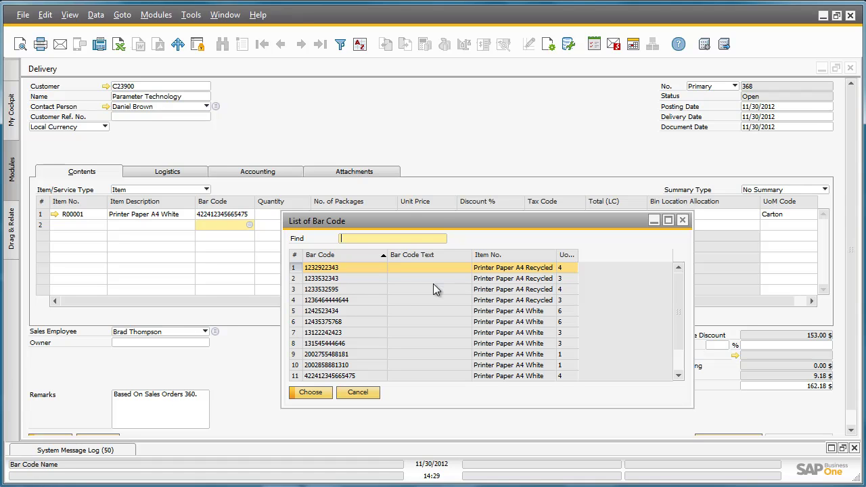
{"action": "left_click", "coordinate": [363, 279]}
{"action": "double_click", "coordinate": [363, 278]}
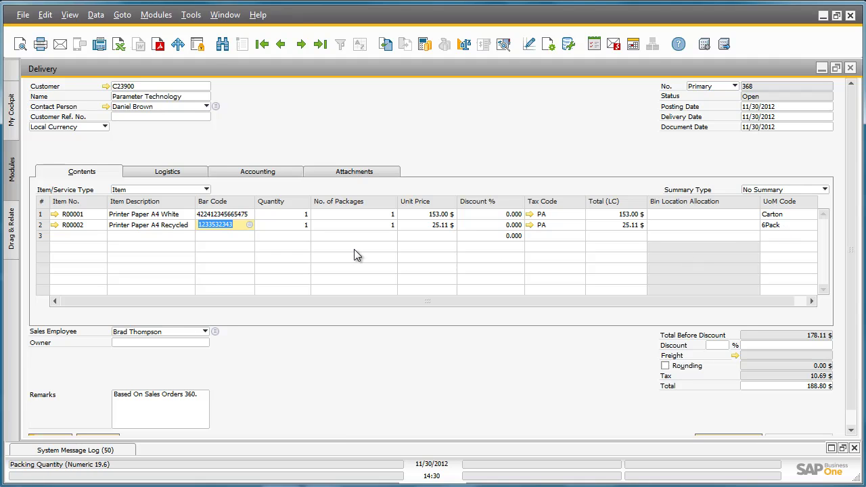
{"action": "left_click", "coordinate": [293, 226]}
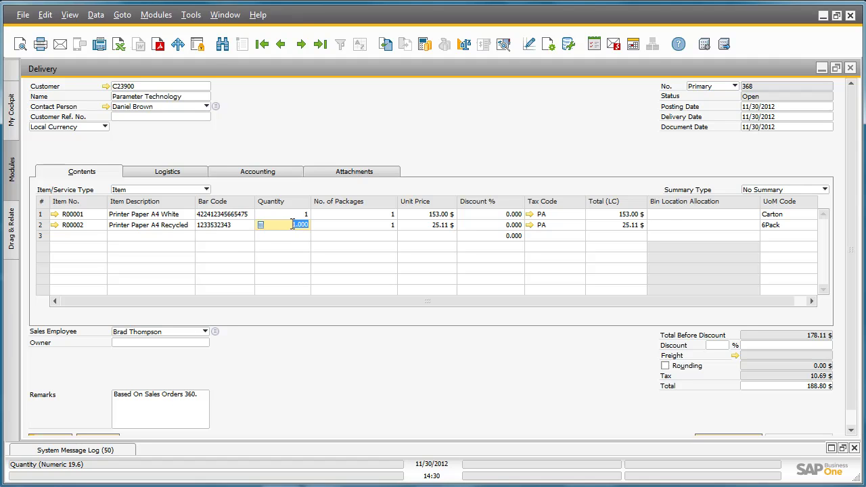
{"action": "type", "text": "5"}
{"action": "key", "text": "Tab"}
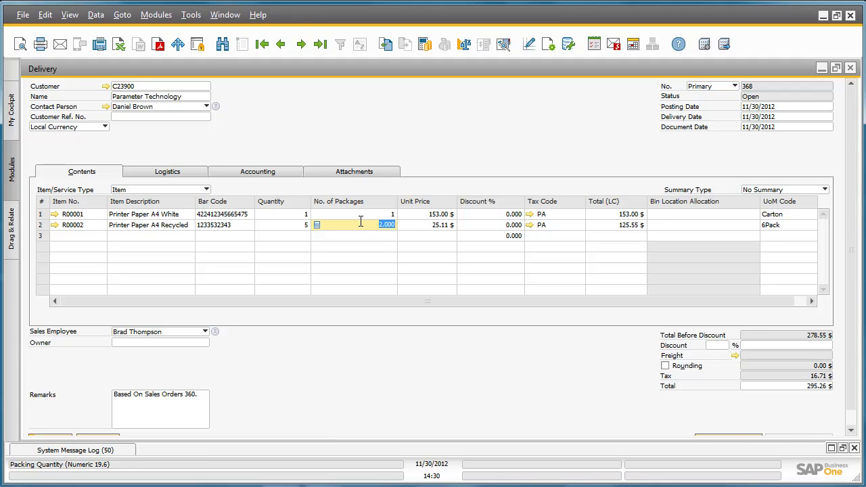
Step: Examine the price report for the recycled paper row and its Regular Sales Price UoM prices, and return to the delivery
{"action": "right_click", "coordinate": [239, 226]}
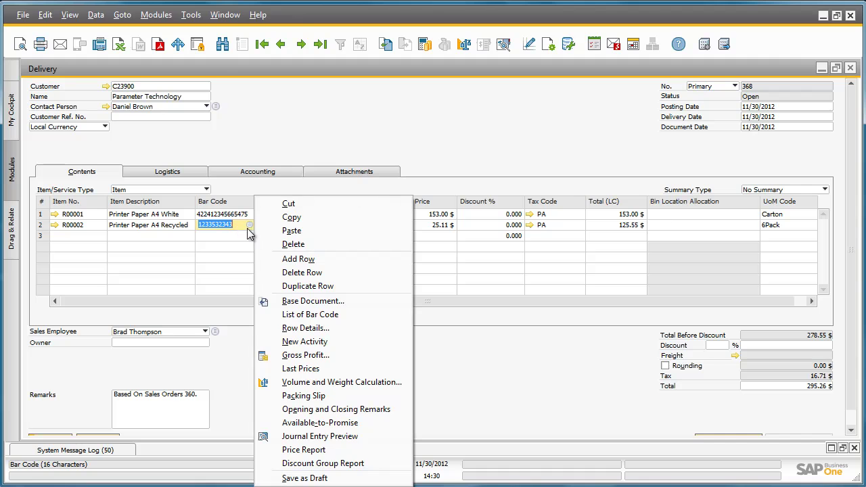
{"action": "left_click", "coordinate": [313, 450]}
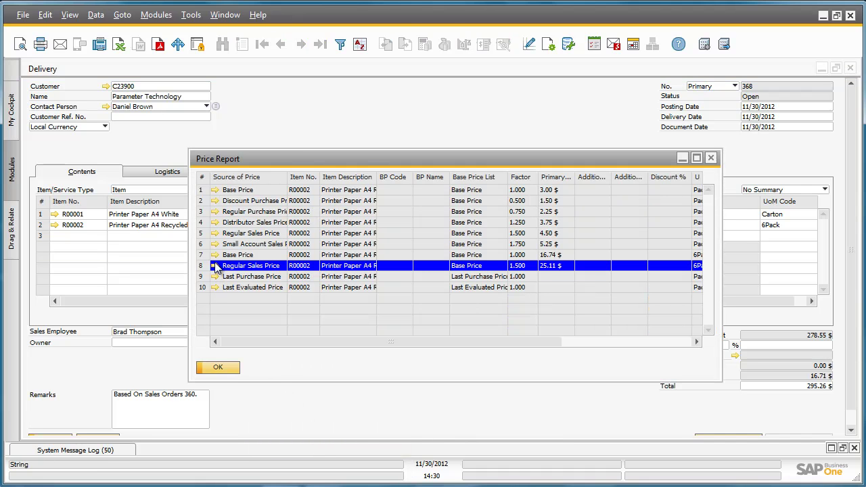
{"action": "left_click", "coordinate": [216, 268]}
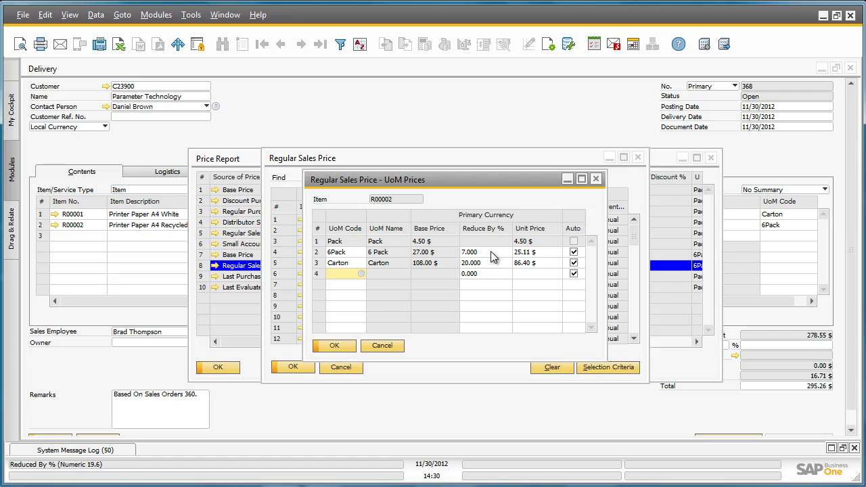
{"action": "left_click", "coordinate": [332, 347]}
{"action": "left_click", "coordinate": [302, 367]}
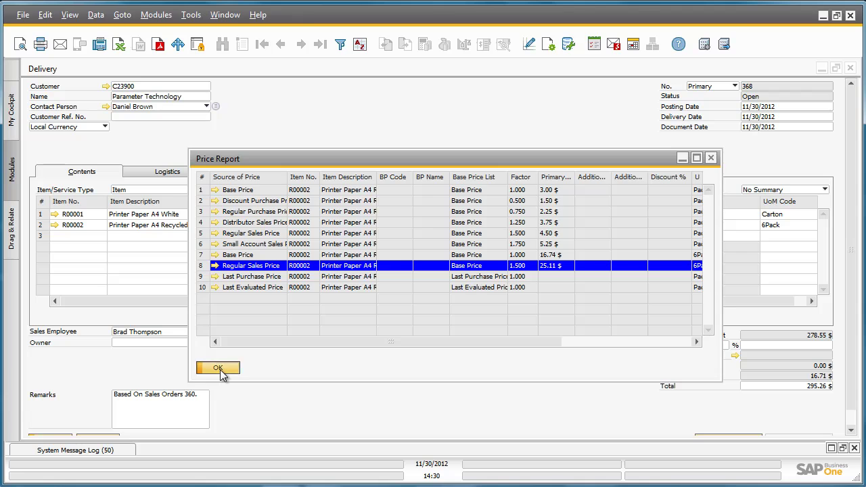
{"action": "left_click", "coordinate": [218, 369]}
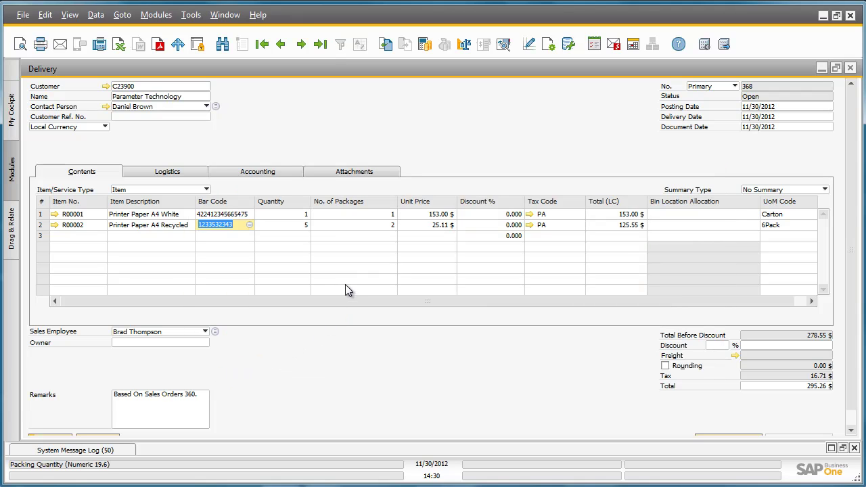
Step: Open the delivery's packing slip and move items R00001 and R00002 into the package
{"action": "right_click", "coordinate": [325, 130]}
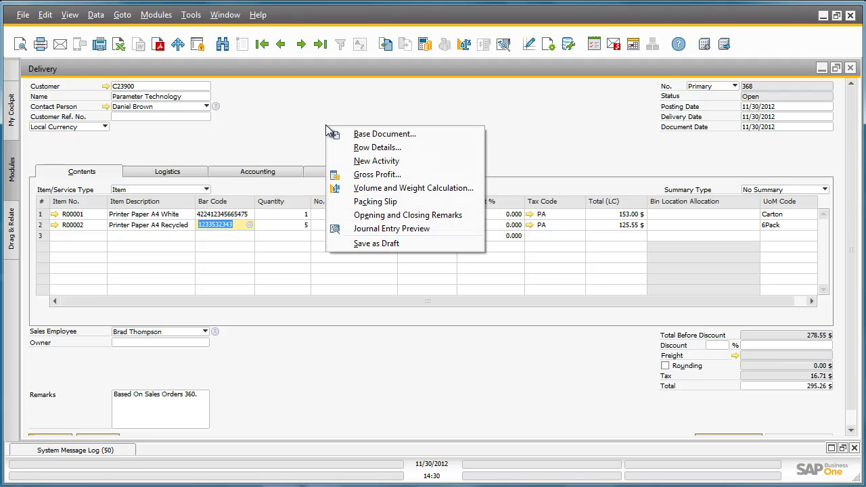
{"action": "left_click", "coordinate": [369, 202]}
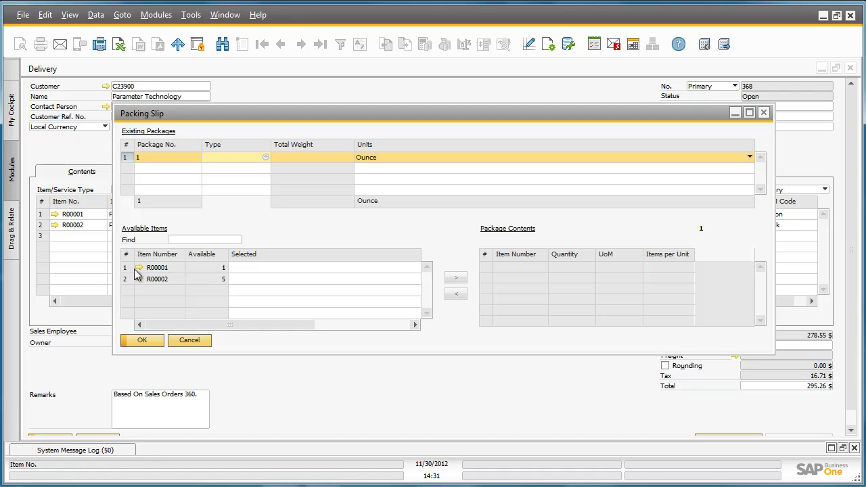
{"action": "left_click", "coordinate": [126, 270]}
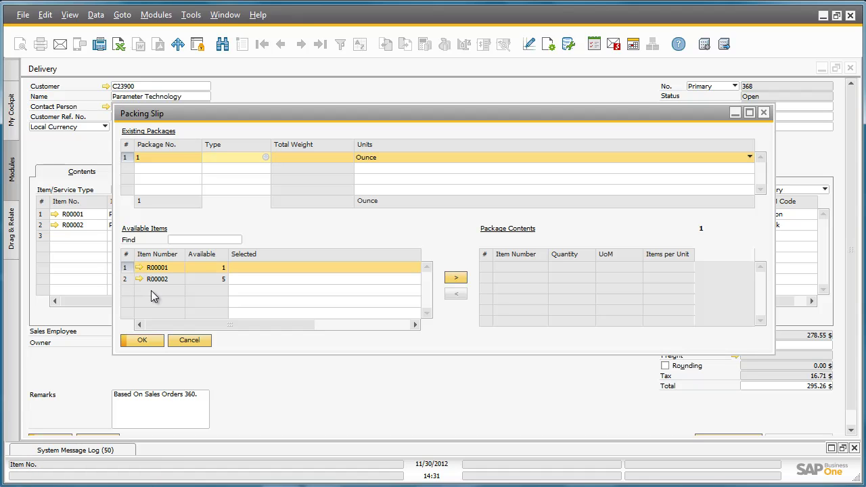
{"action": "left_click", "coordinate": [456, 278]}
{"action": "left_click", "coordinate": [125, 267]}
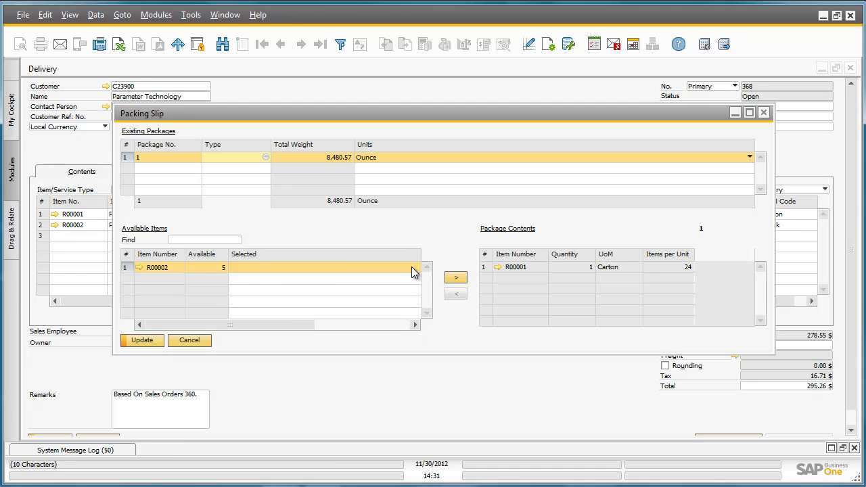
{"action": "left_click", "coordinate": [457, 279]}
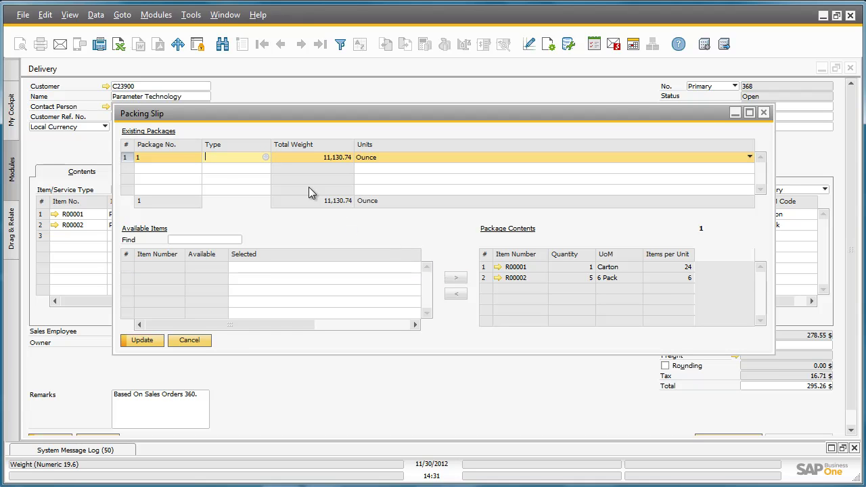
Step: Set the package type to Box and the package number to 2, then update and close the packing slip
{"action": "left_click", "coordinate": [265, 157]}
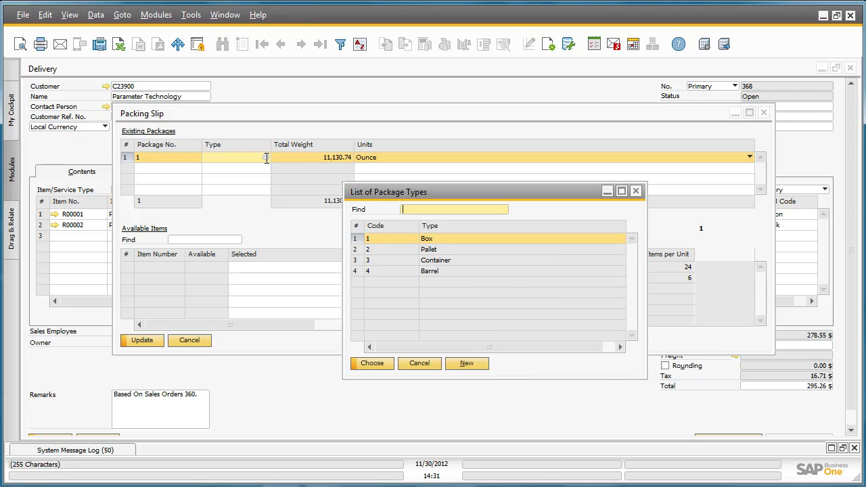
{"action": "double_click", "coordinate": [392, 238]}
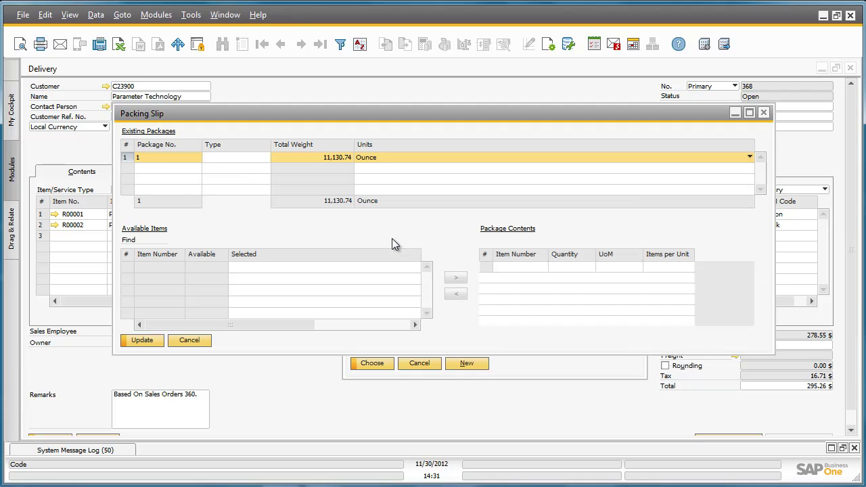
{"action": "left_click", "coordinate": [142, 157]}
{"action": "type", "text": "2"}
{"action": "key", "text": "Tab"}
{"action": "left_click", "coordinate": [148, 339]}
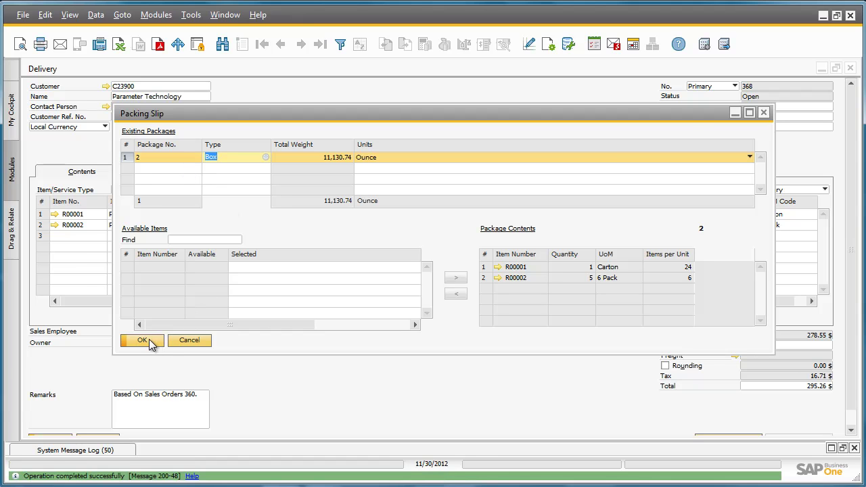
{"action": "left_click", "coordinate": [146, 337]}
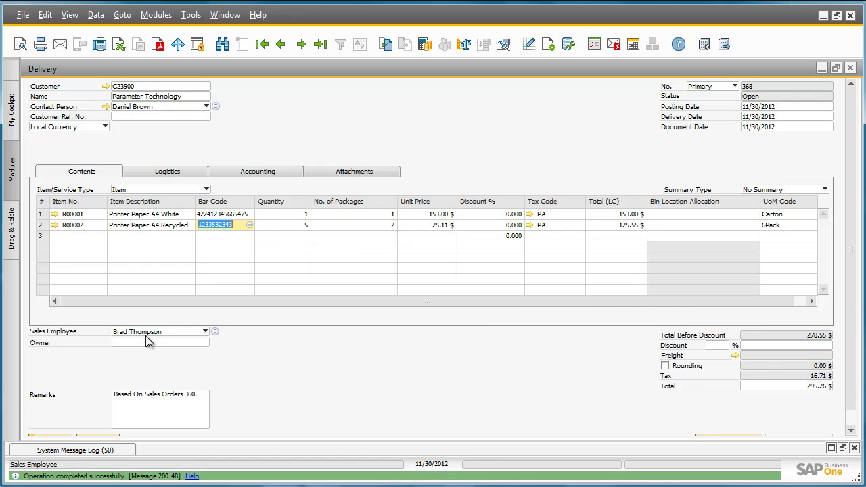
Step: Add the delivery and reopen it as the last saved record
{"action": "scroll", "coordinate": [229, 392], "scroll_direction": "down", "scroll_amount": 1}
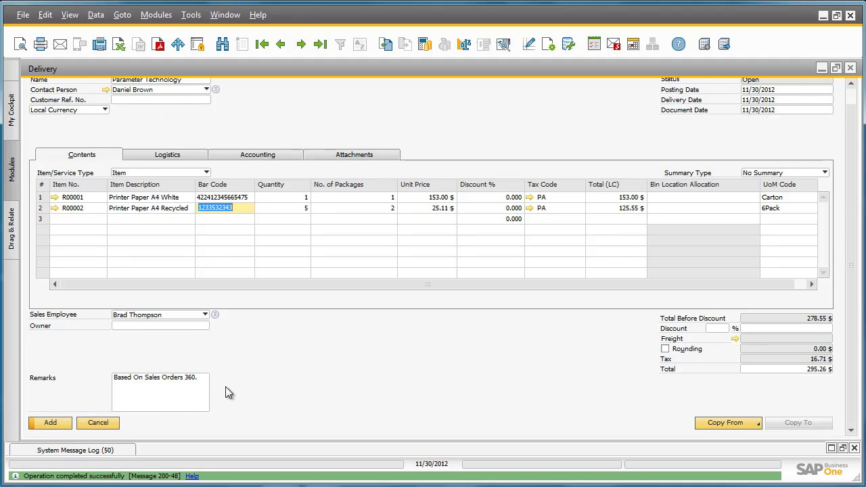
{"action": "left_click", "coordinate": [54, 423]}
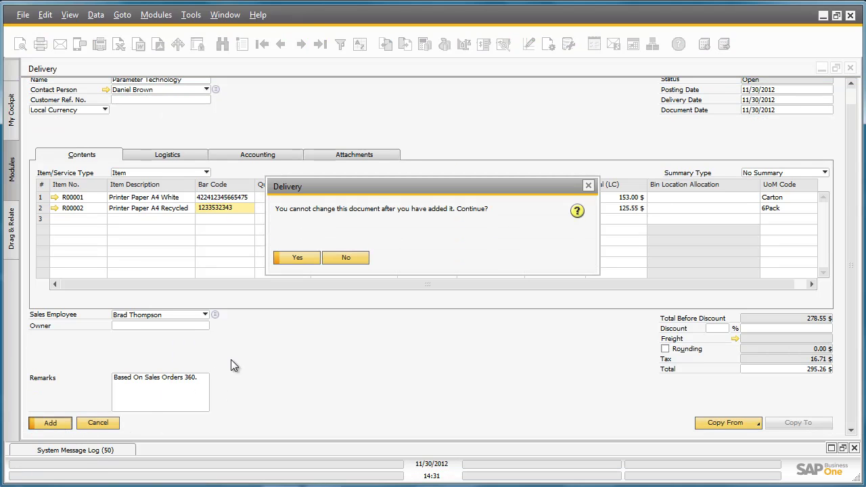
{"action": "left_click", "coordinate": [296, 258]}
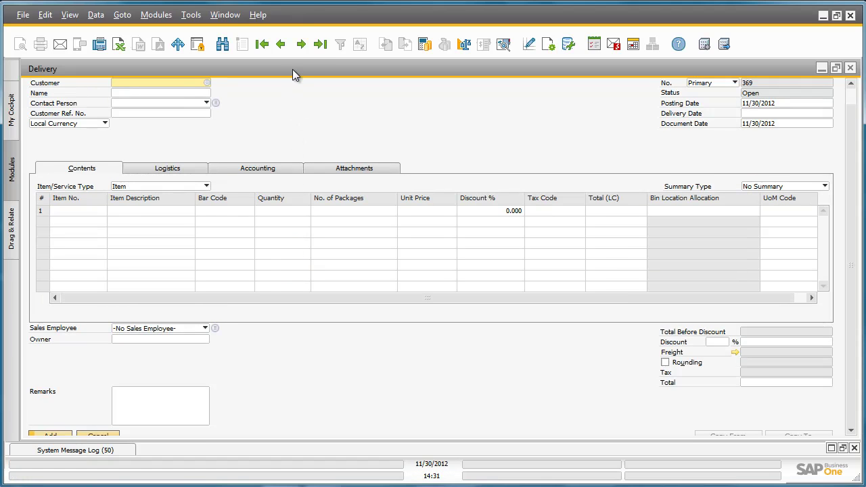
{"action": "left_click", "coordinate": [320, 44]}
Step: Open the saved delivery's packing slip and review the packing list preview down to the package contents and total weight
{"action": "right_click", "coordinate": [311, 115]}
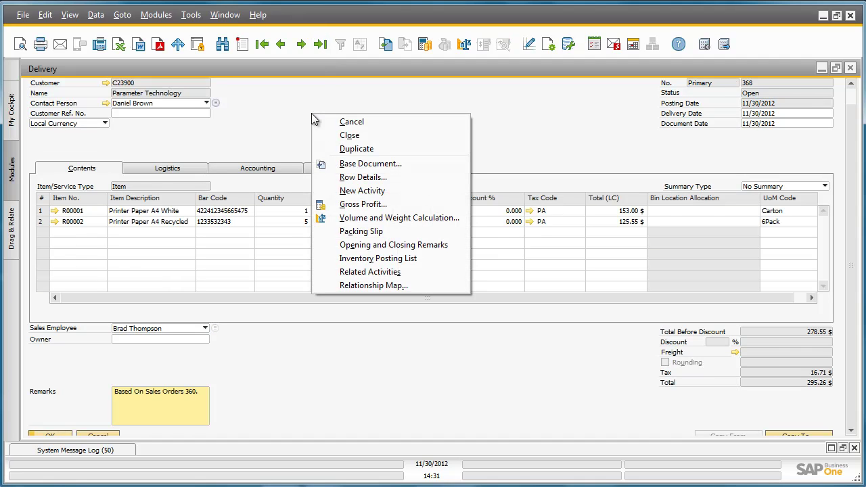
{"action": "left_click", "coordinate": [377, 231]}
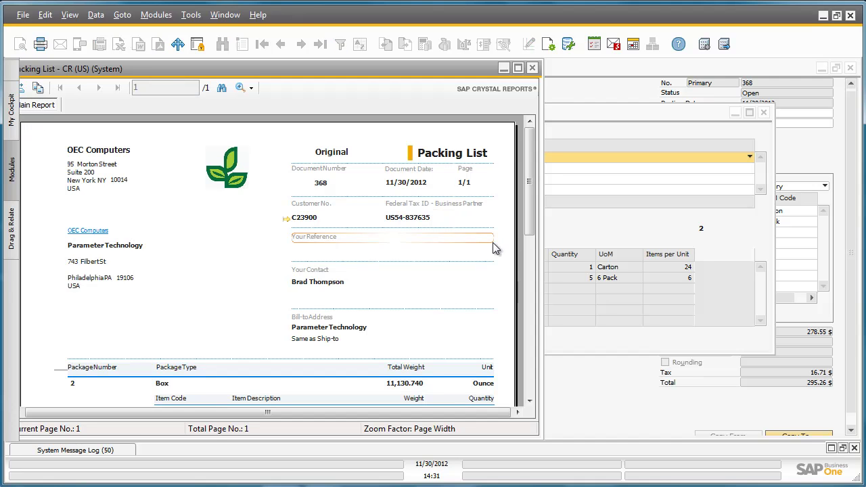
{"action": "left_click_drag", "start_coordinate": [530, 239], "coordinate": [533, 248]}
{"action": "left_click_drag", "start_coordinate": [536, 251], "coordinate": [537, 255]}
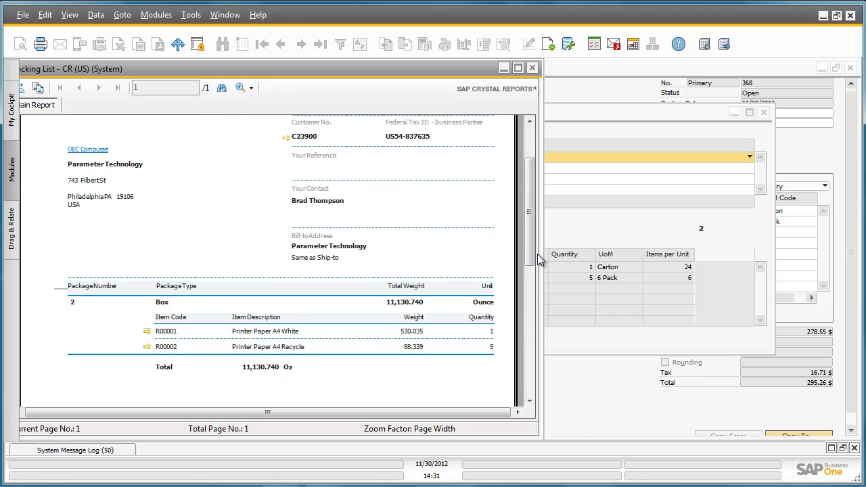